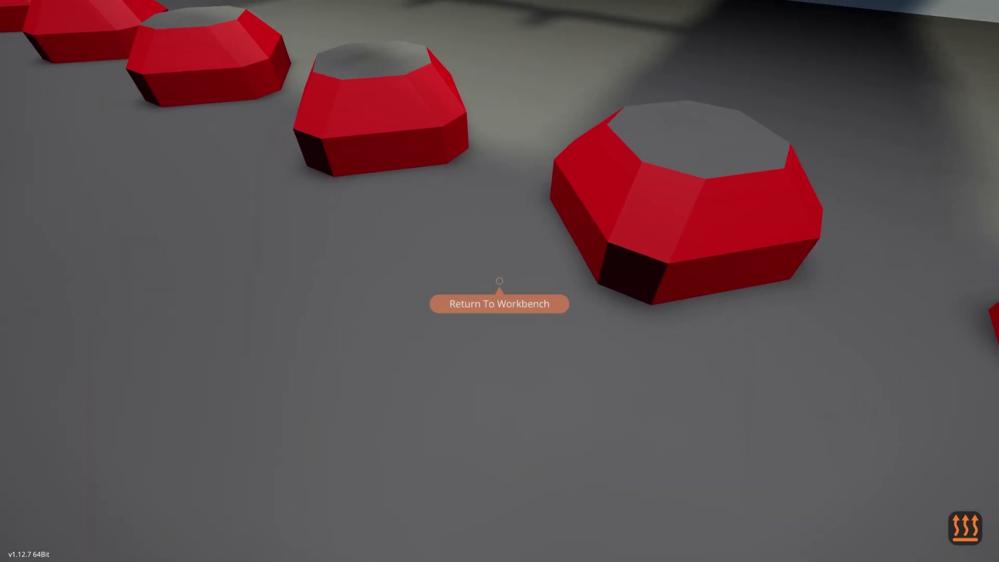
Step: Return to the workbench editor with the paint tool active and untextured rendering on
left_click(499, 281)
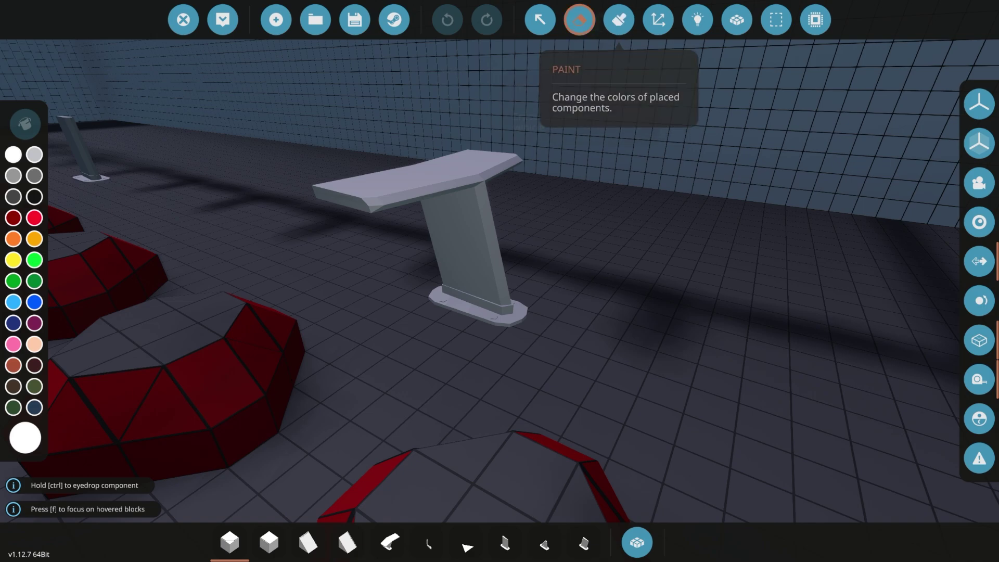
left_click(580, 19)
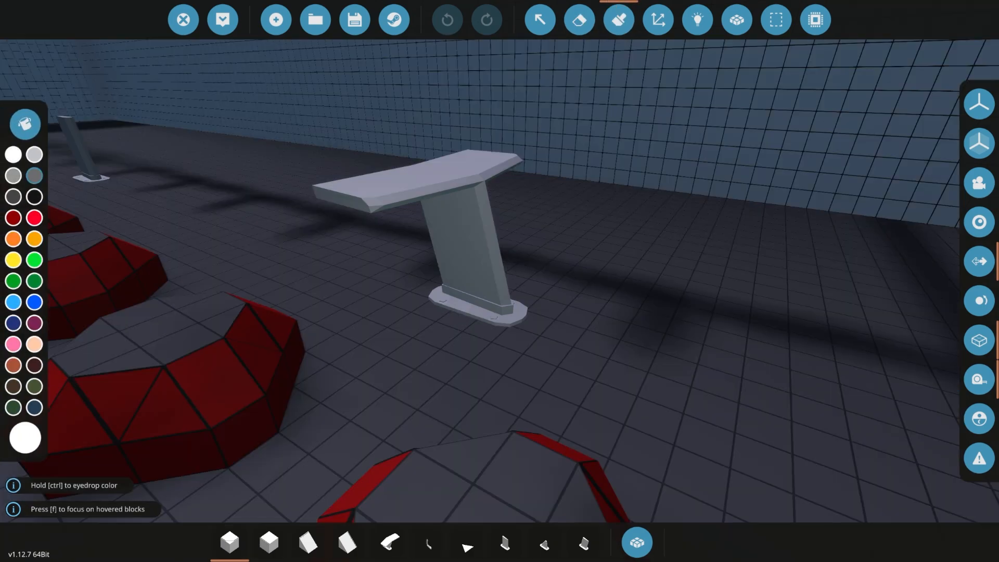
key("F2")
key("F2")
key("F2")
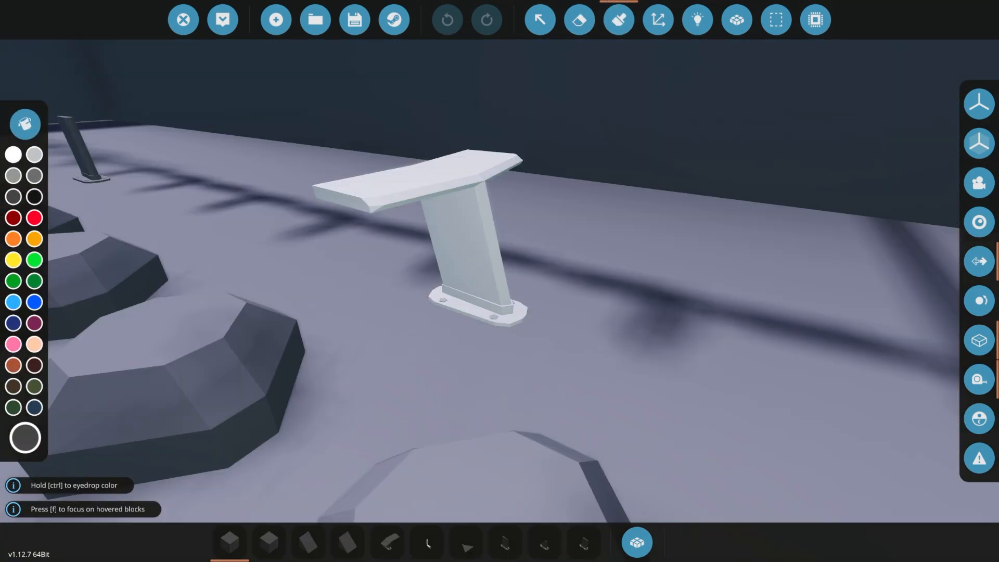
Step: Paint the antenna dark, undo it, and switch painting to Additive mode
left_click(461, 234)
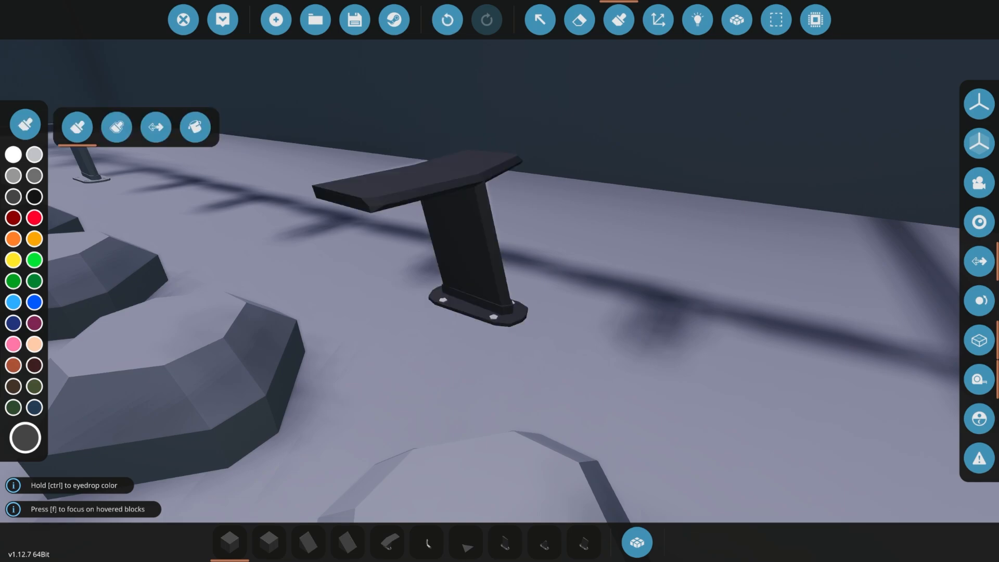
key("ctrl+z")
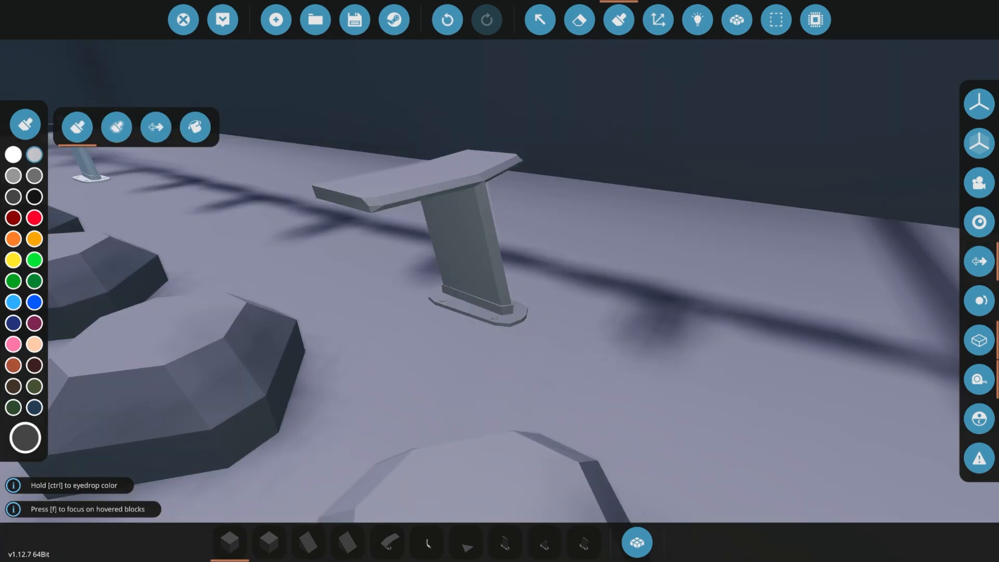
key("ctrl+y")
key("ctrl+z")
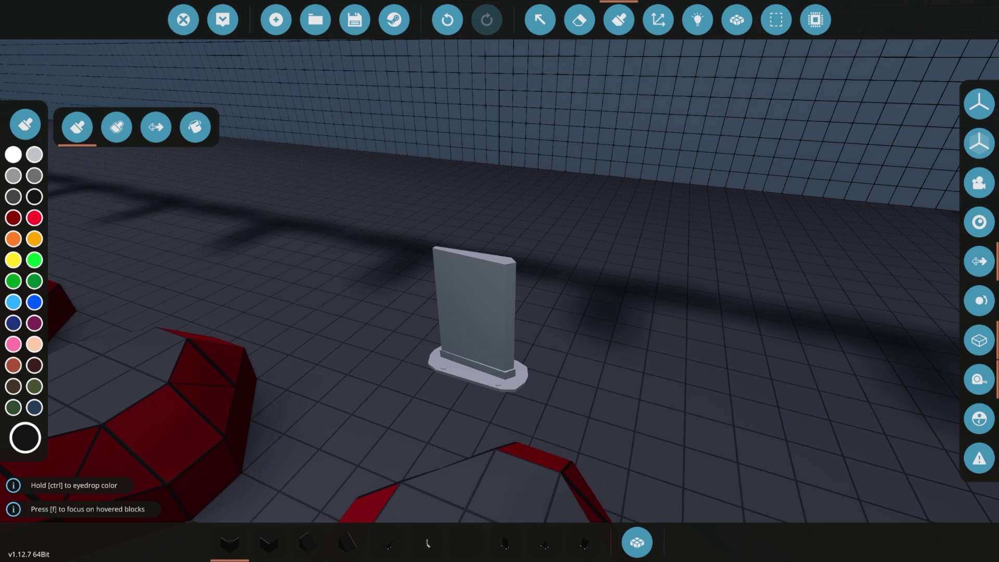
left_click(117, 128)
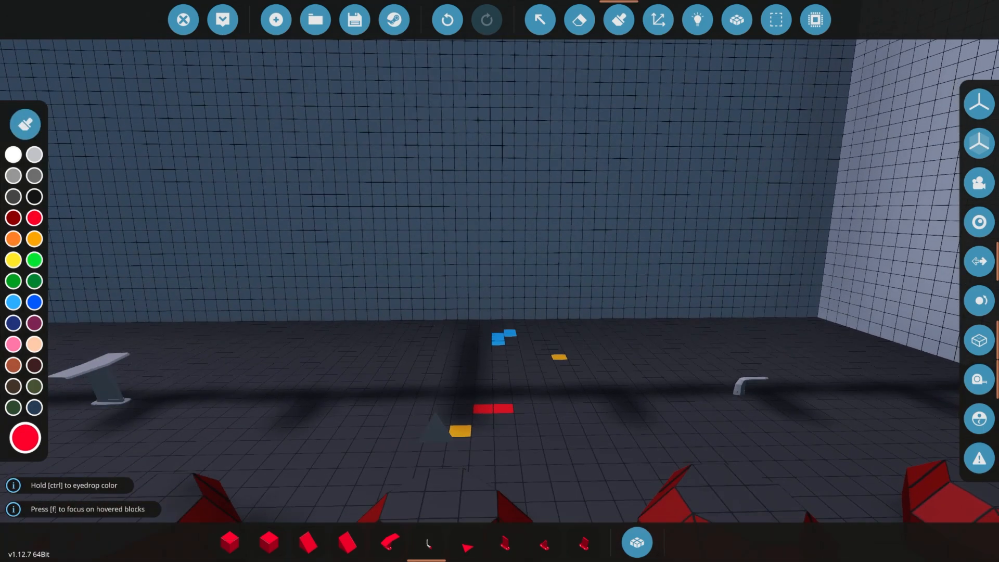
Step: Walk up to the RWR sensor cubes, view them from the side, then head toward the other sensors
key("w")
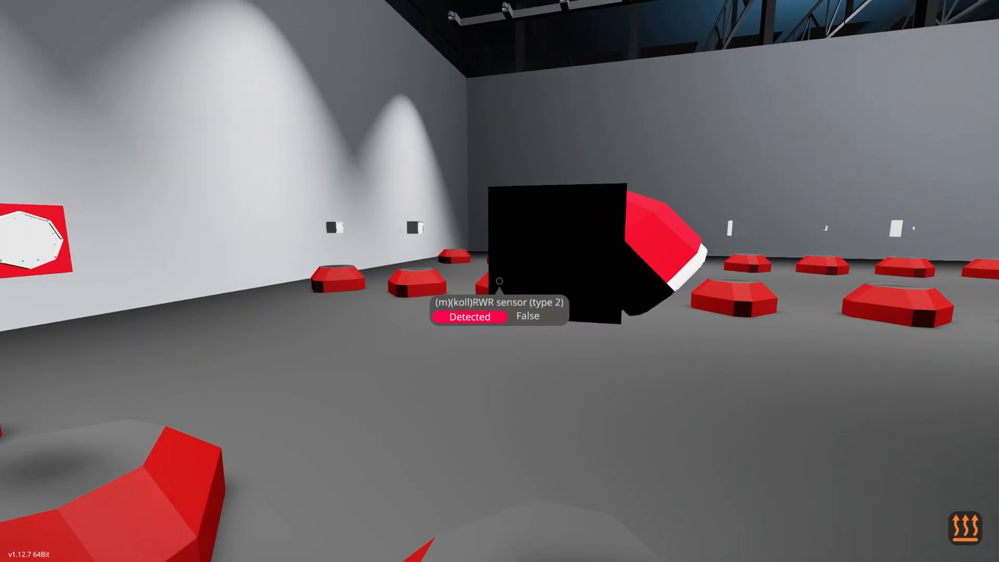
left_click_drag(500, 281, 500, 281)
key("a")
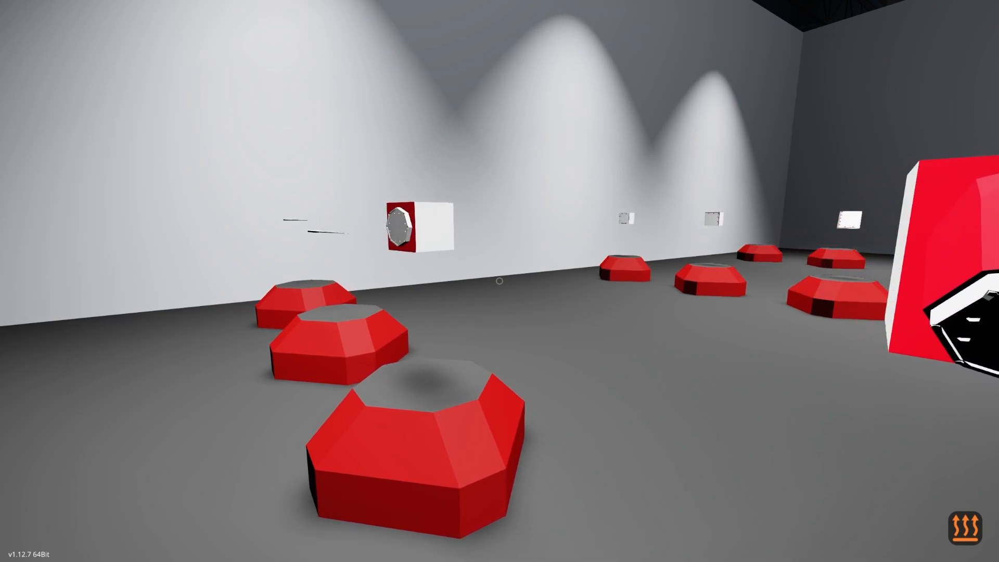
key("w")
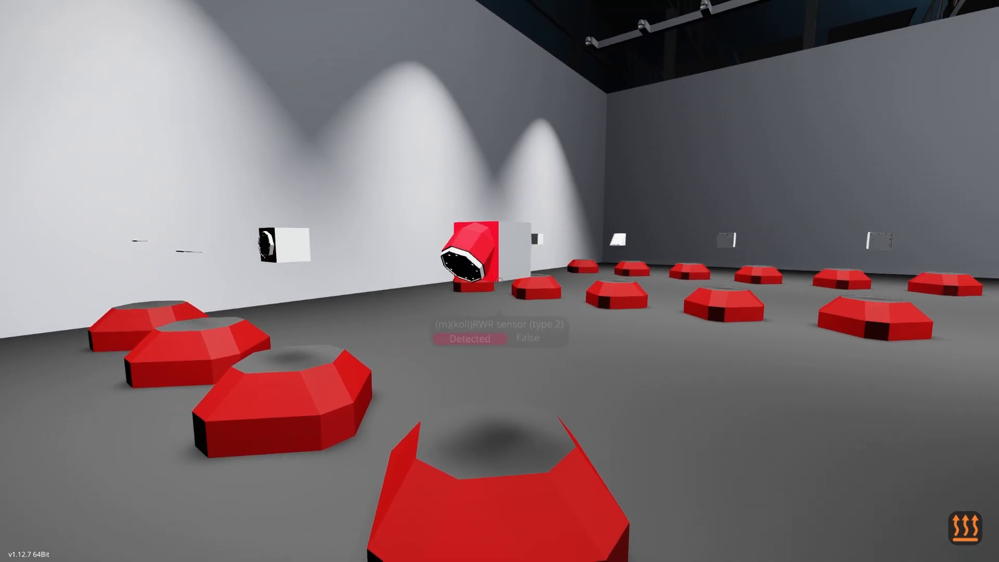
Step: Walk over to the riveted panel assembly with the static port decal
key("w")
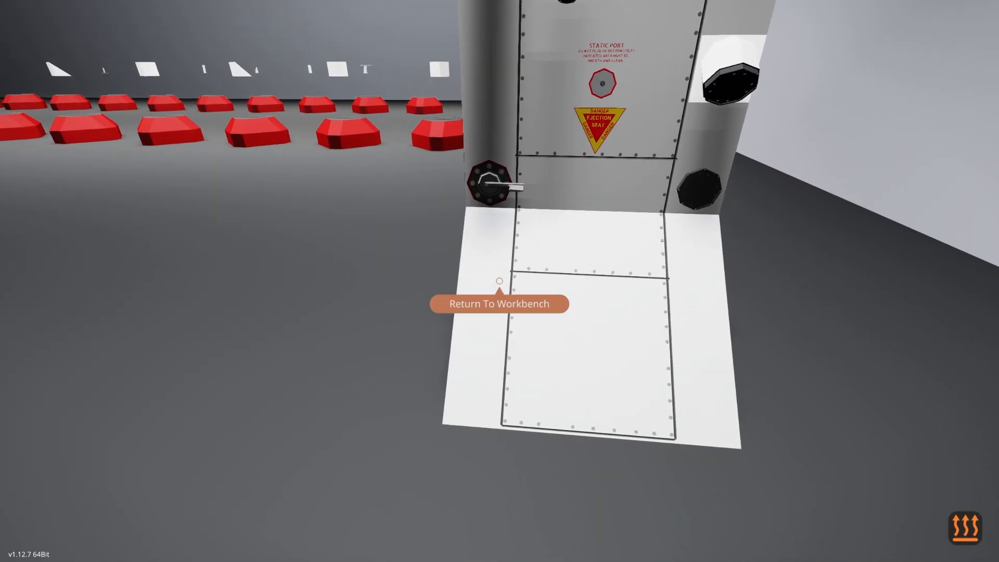
Step: Return to the workbench and view the Generic Antenna 1, static port and hard-corner riveted panel details
left_click(499, 281)
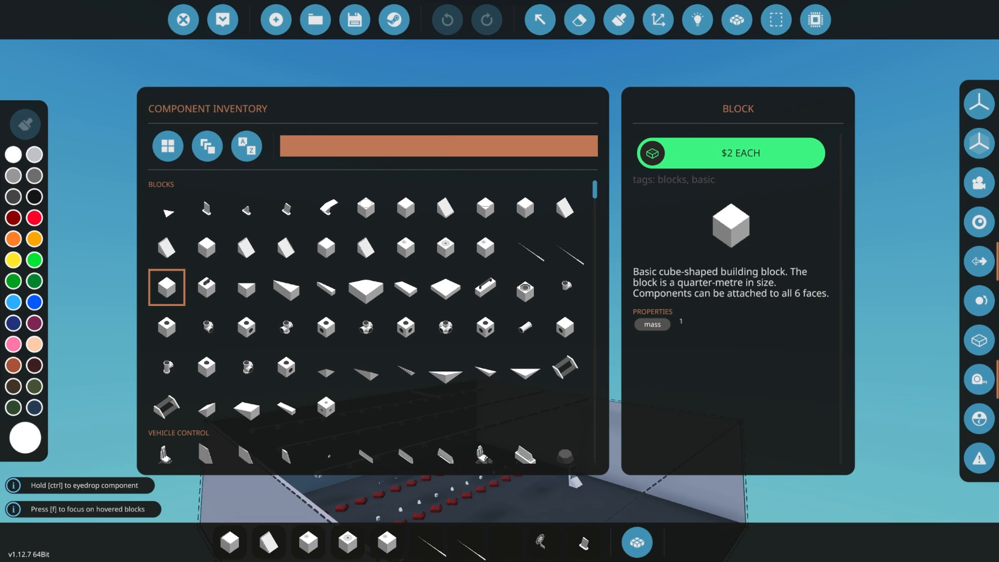
type("koll")
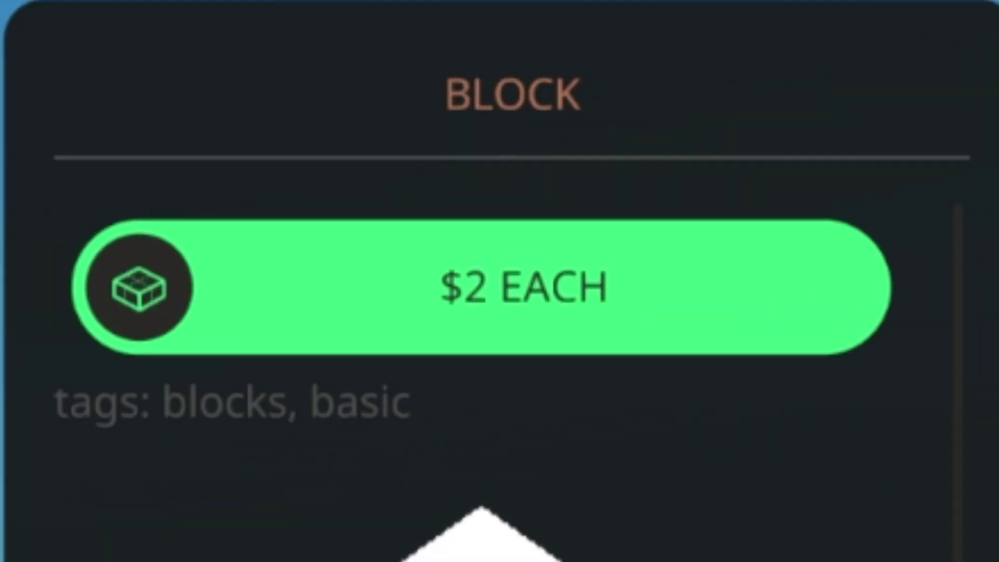
left_click(207, 217)
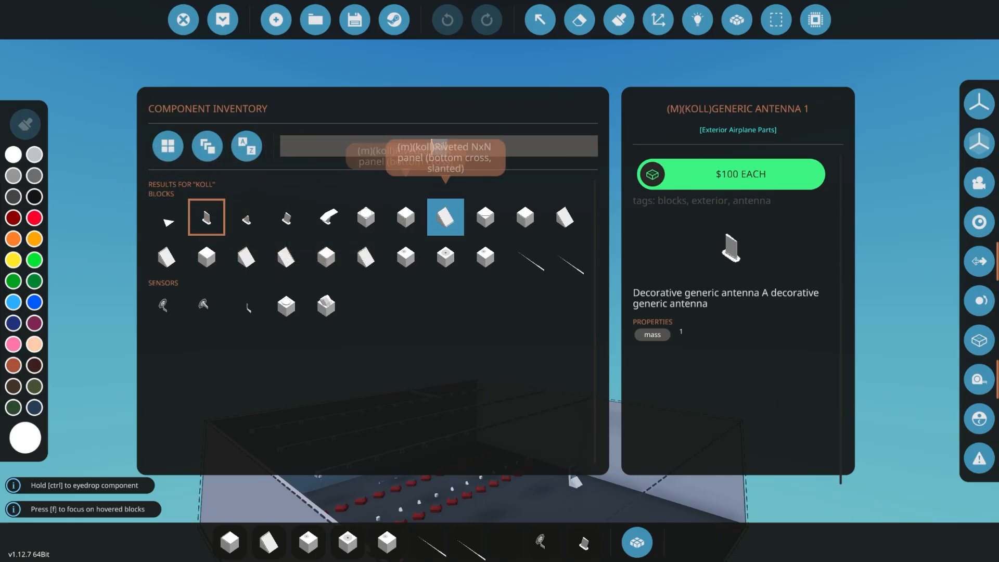
left_click(486, 258)
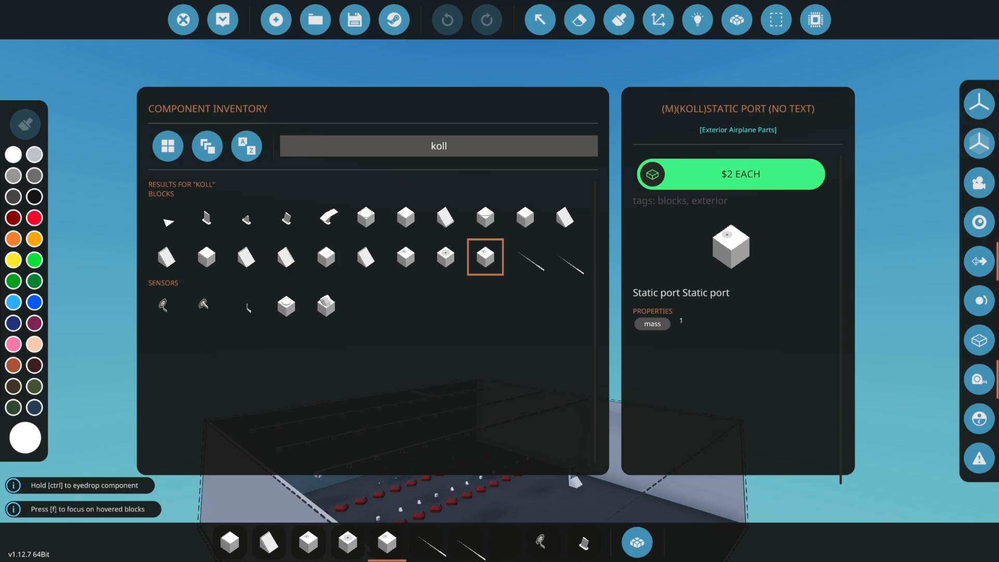
left_click(525, 217)
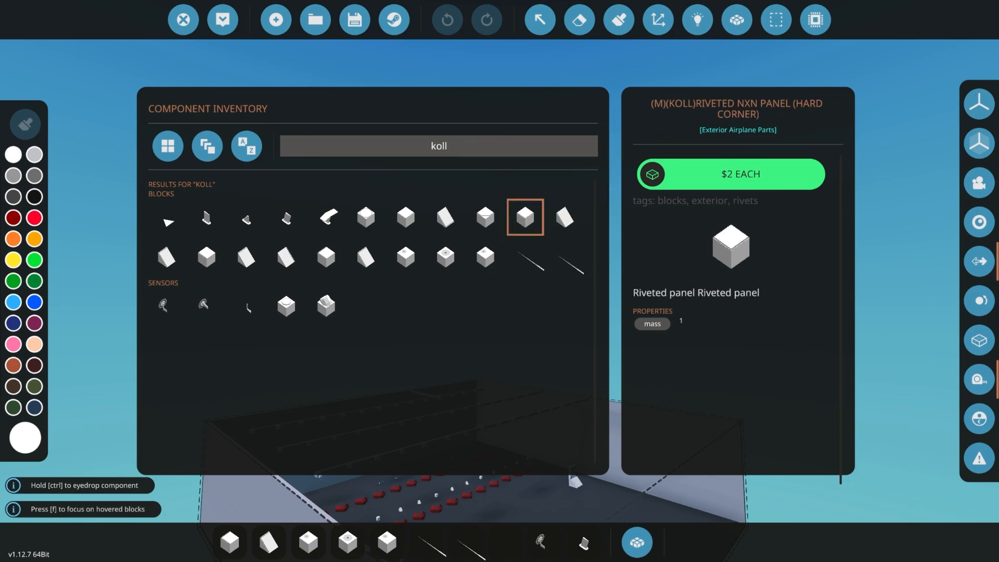
Step: View the static wick, a sensor and the slanted riveted panel, then survey the hangar build
left_click(525, 258)
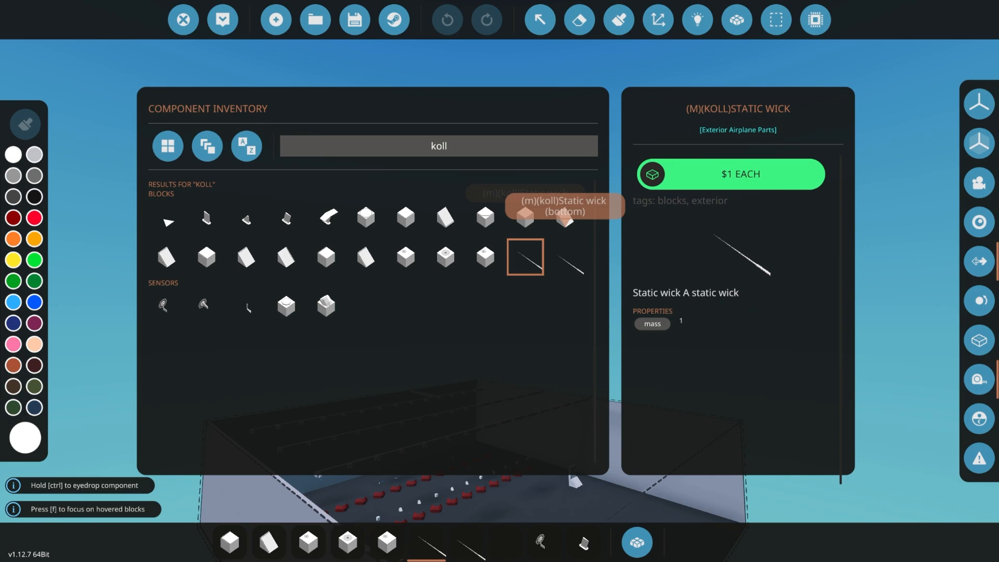
left_click(285, 307)
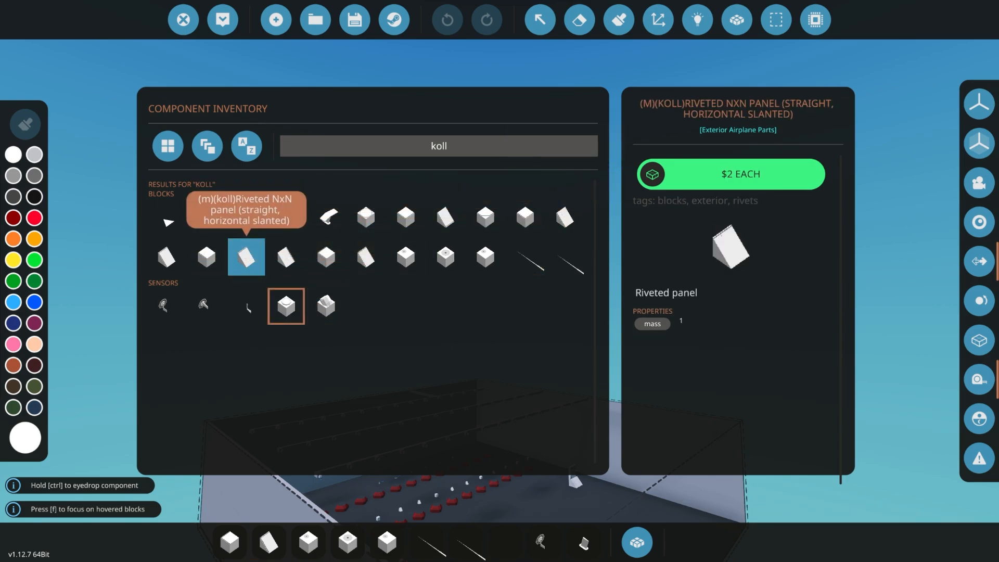
left_click(246, 258)
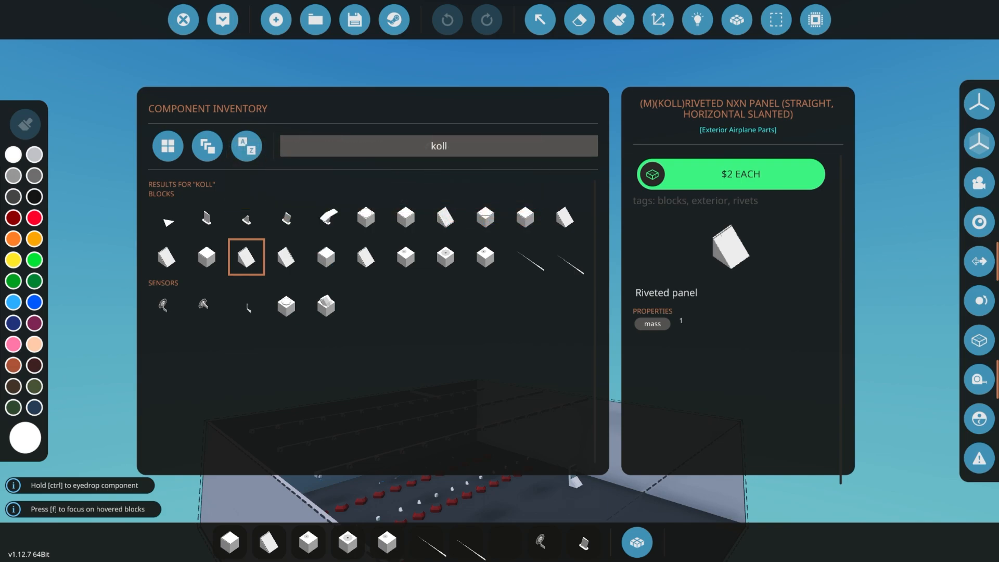
left_click(637, 542)
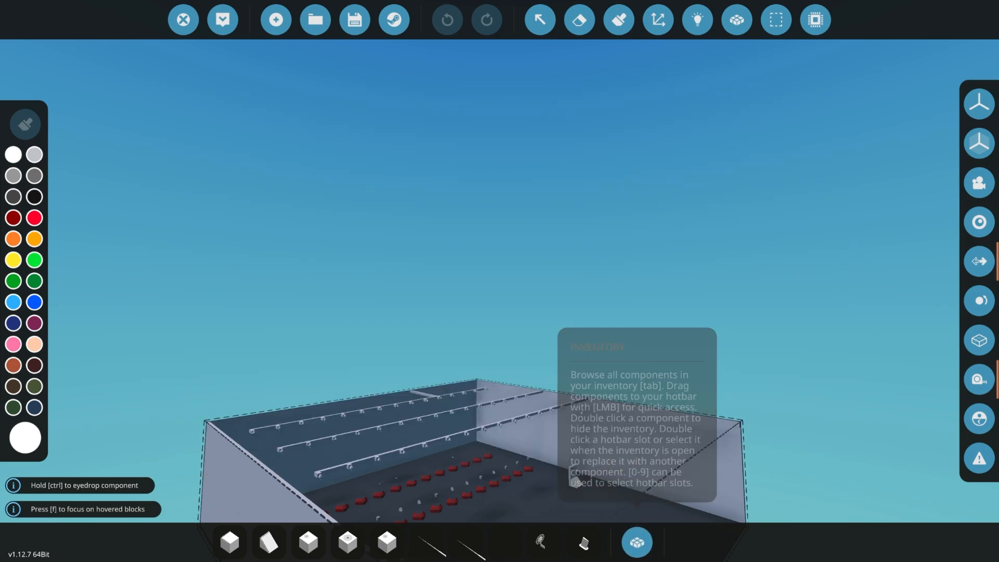
scroll(544, 389, "up", 5)
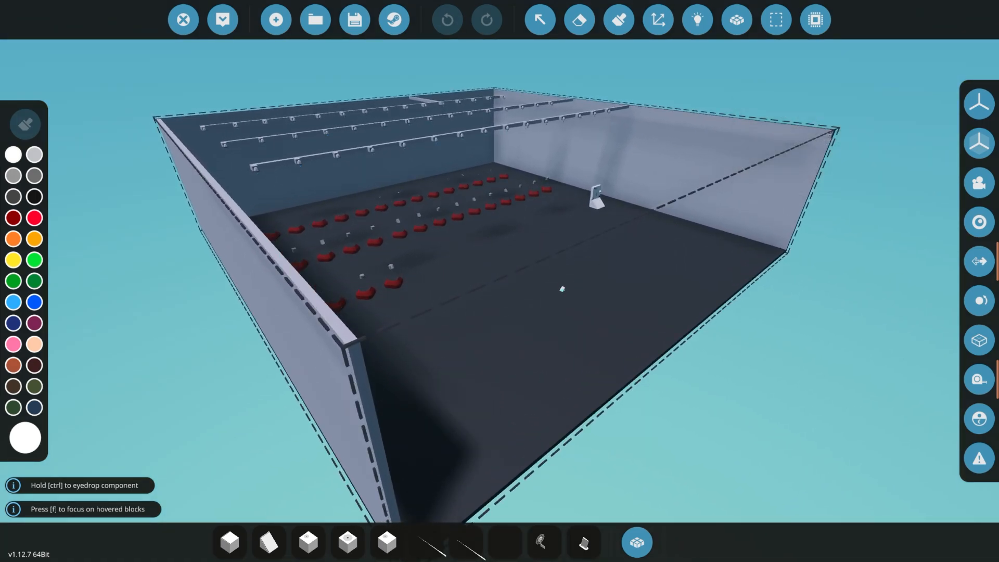
left_click_drag(570, 285, 535, 296)
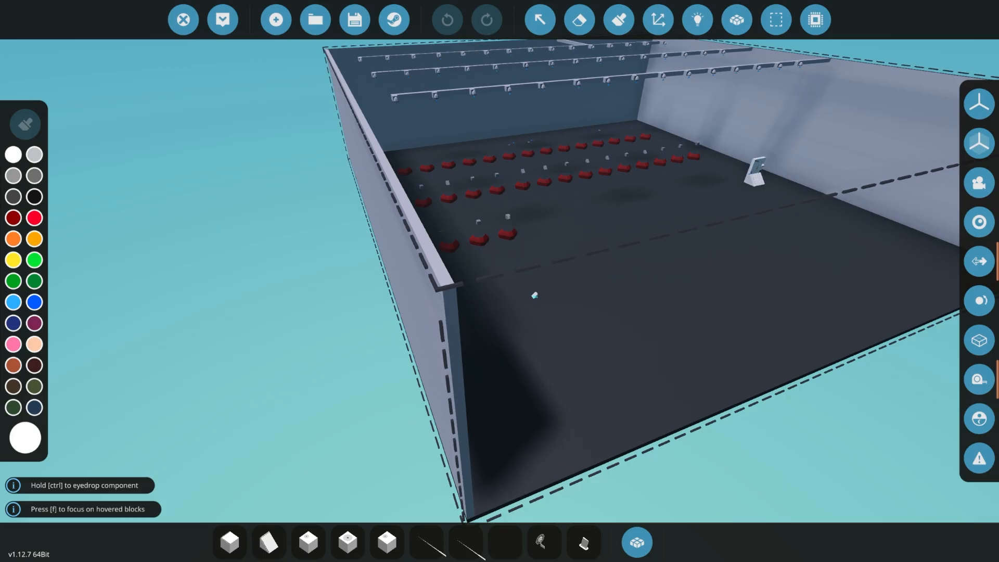